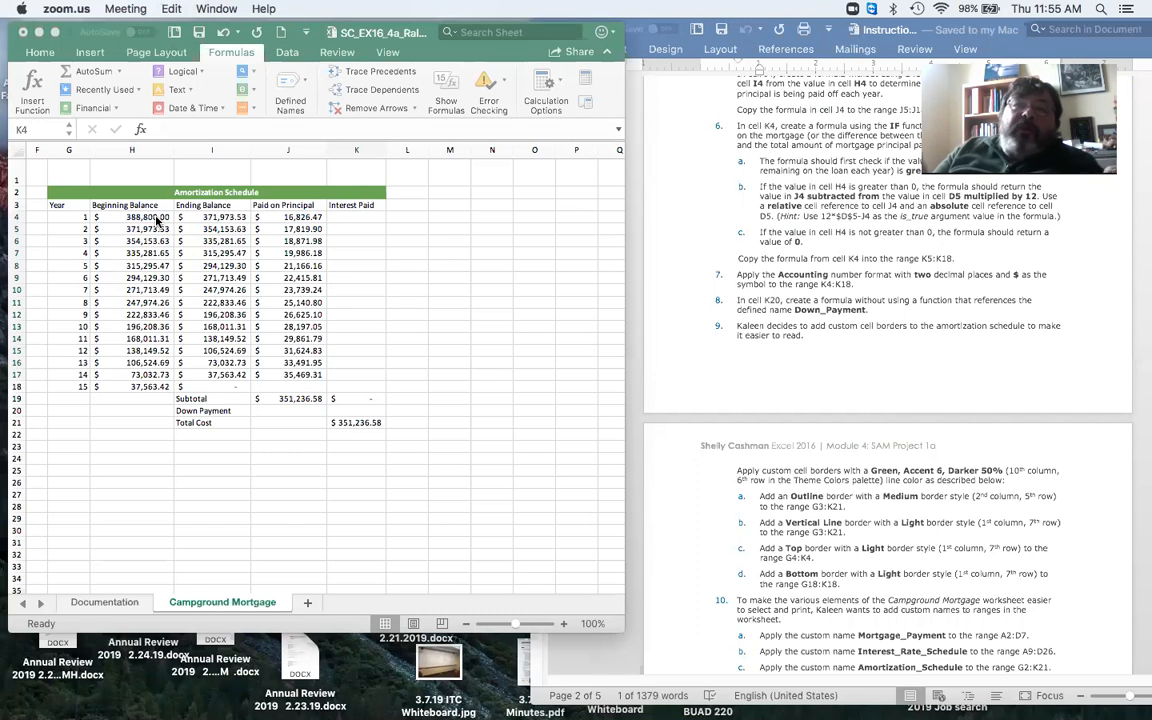
Start an IF function in cell K4 from the Logical functions list.
{"action": "left_click", "coordinate": [359, 220]}
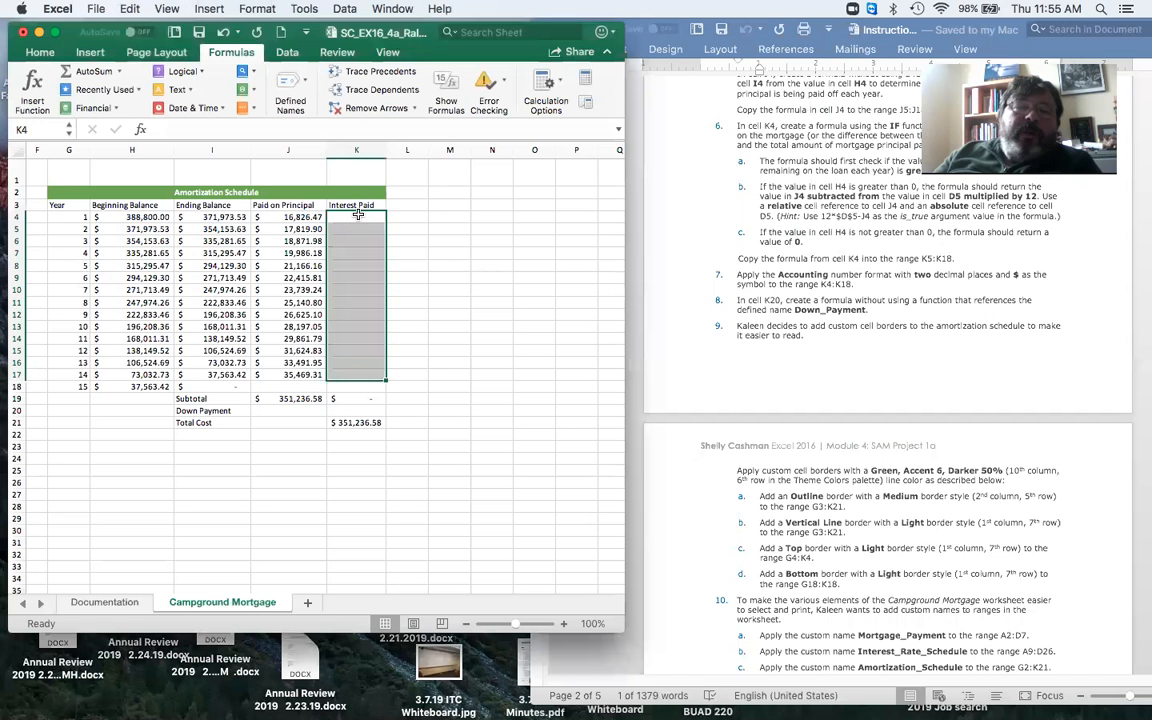
{"action": "left_click", "coordinate": [358, 216]}
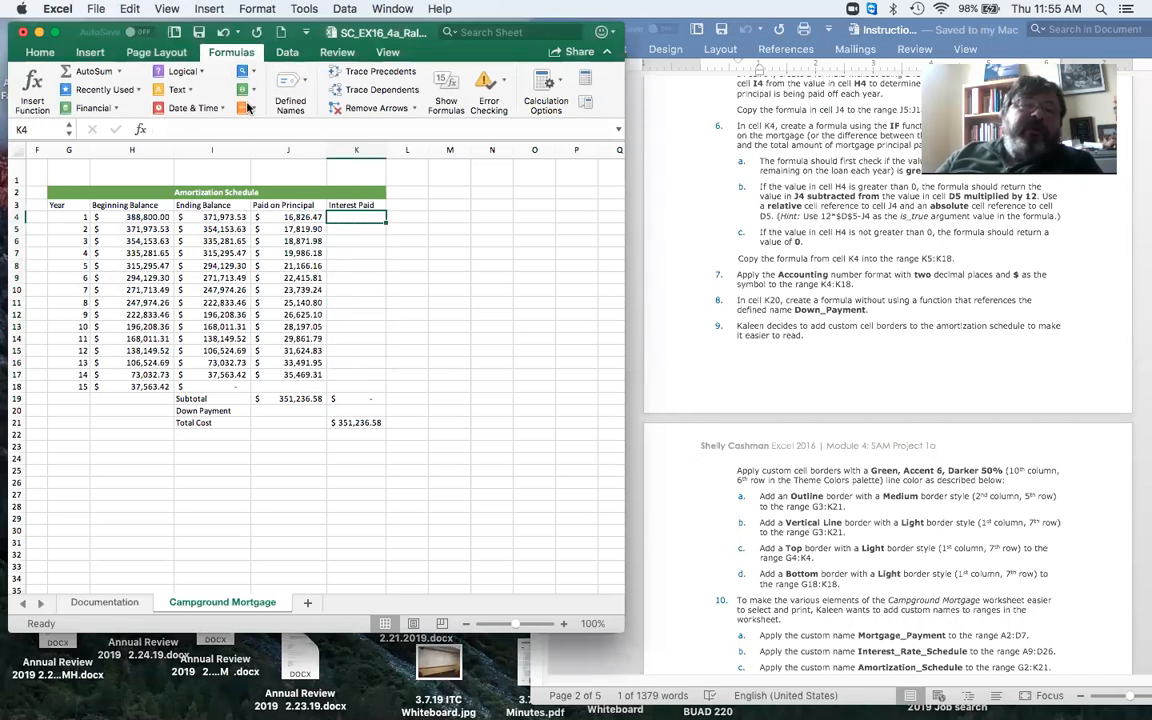
{"action": "left_click", "coordinate": [200, 77]}
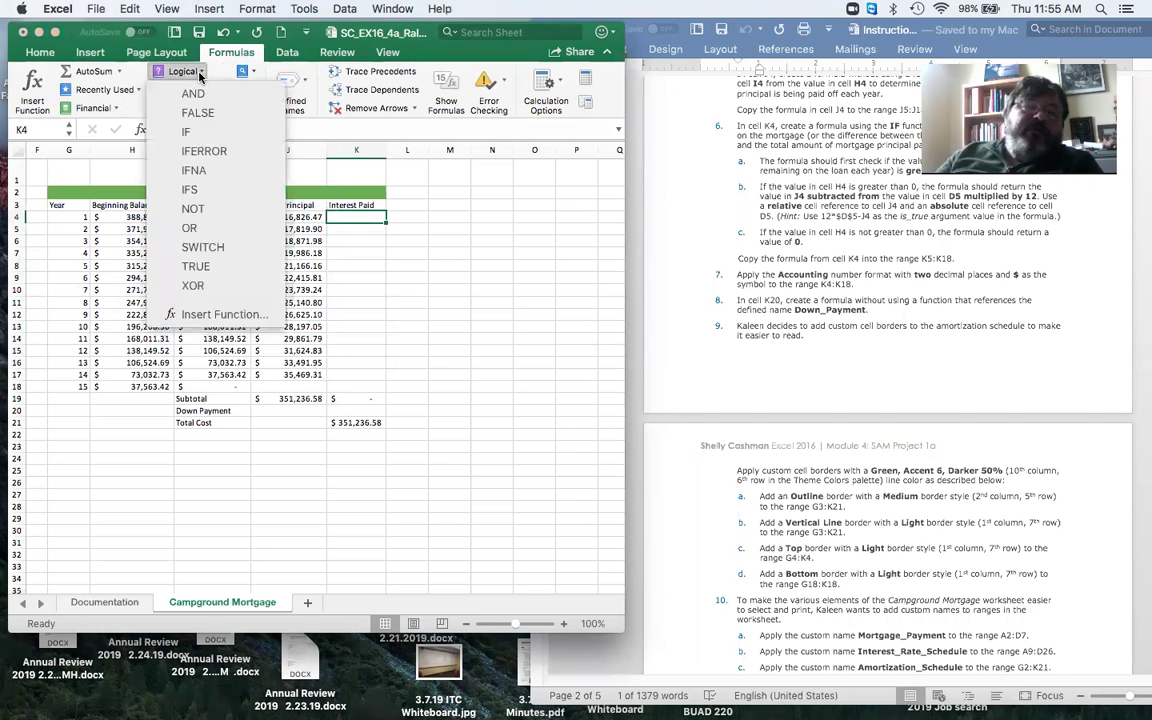
{"action": "left_click", "coordinate": [211, 136]}
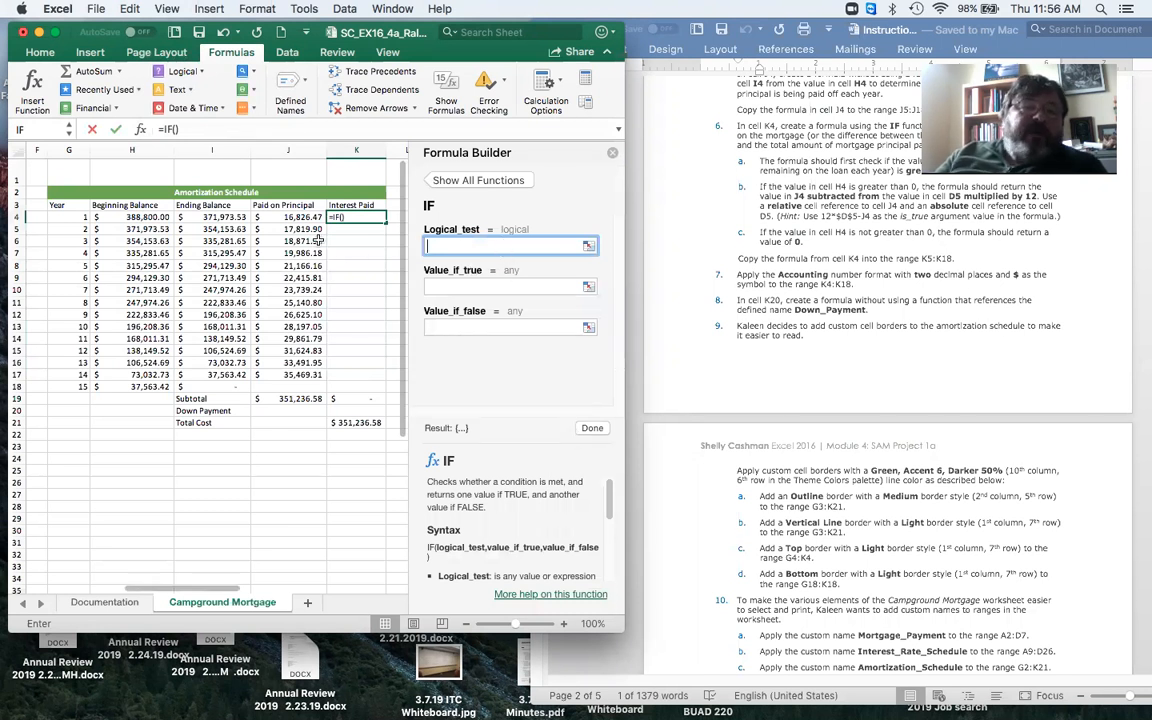
Set the IF condition to H4>0 and move to the value-if-true argument.
{"action": "left_click", "coordinate": [152, 217]}
{"action": "type", "text": "H4"}
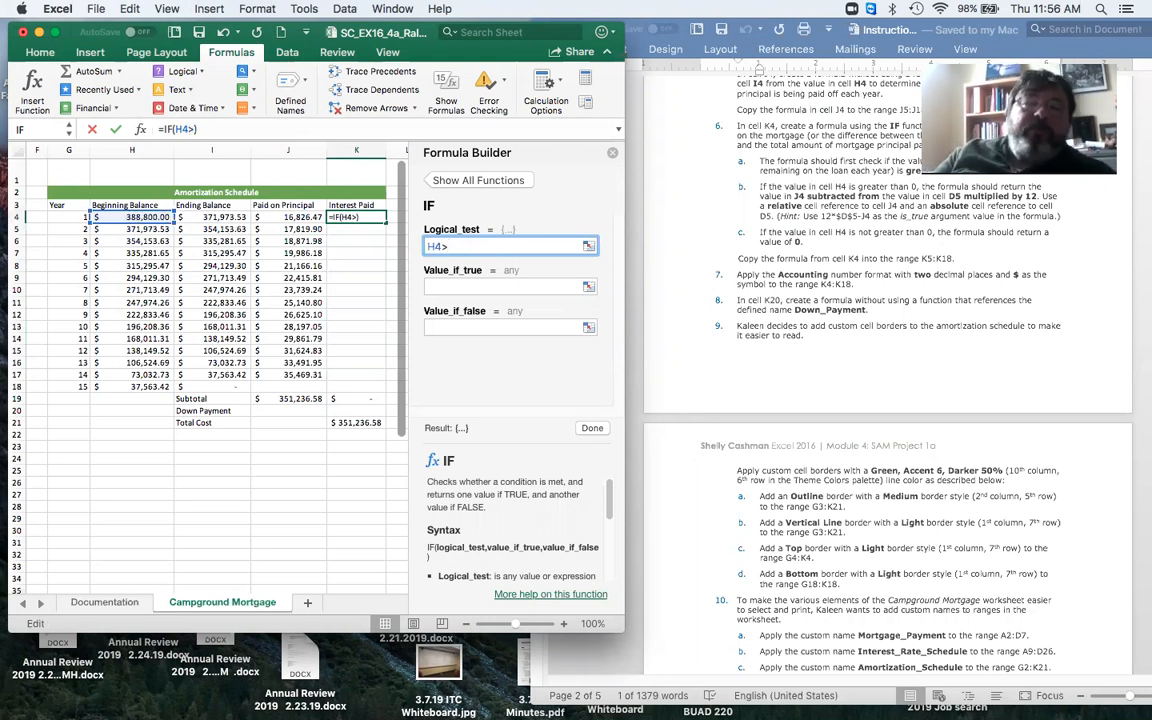
{"action": "type", "text": ">"}
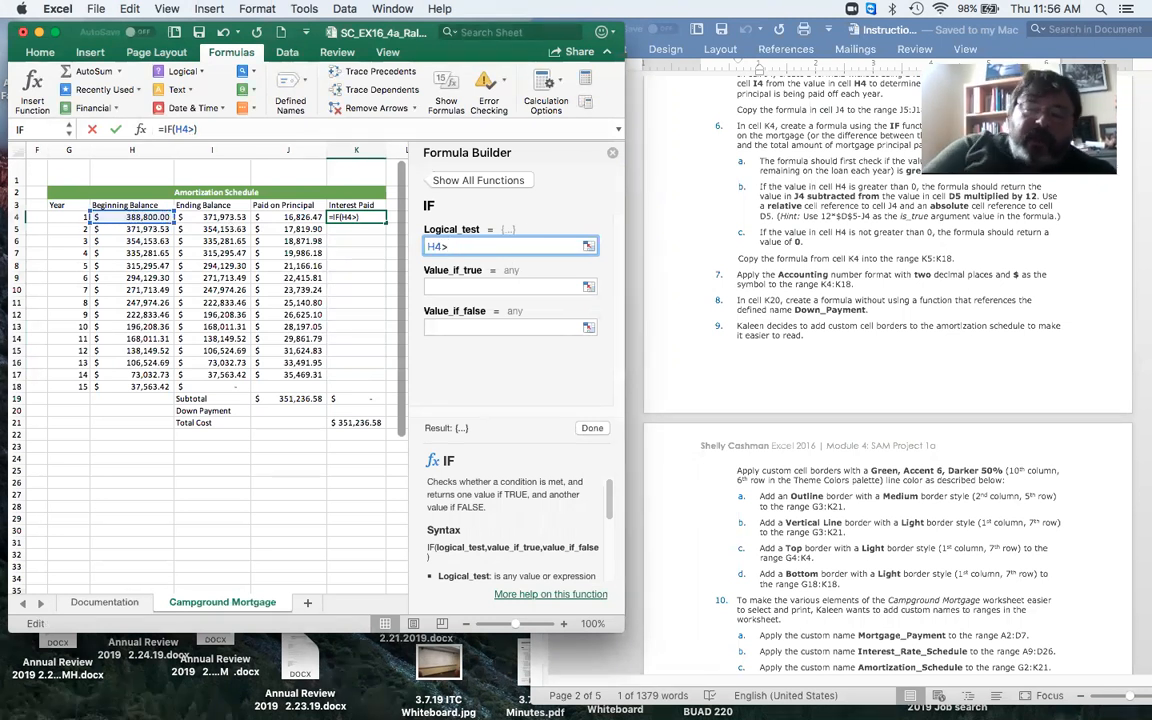
{"action": "type", "text": "0"}
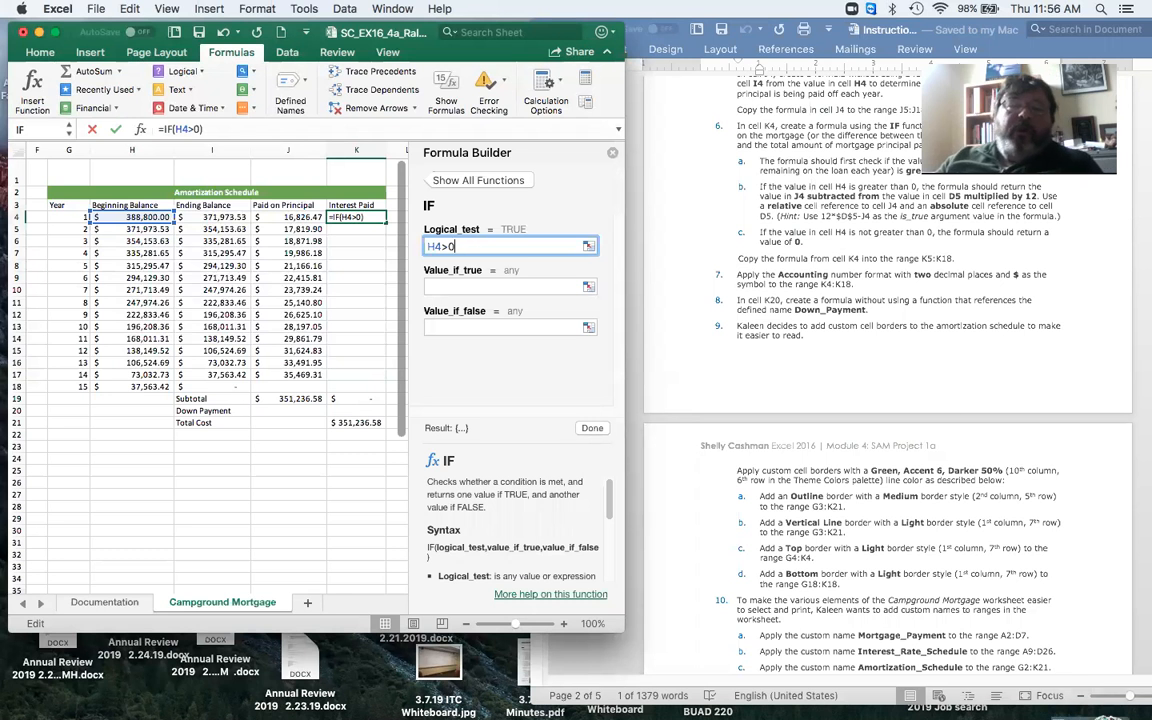
{"action": "left_click", "coordinate": [473, 288]}
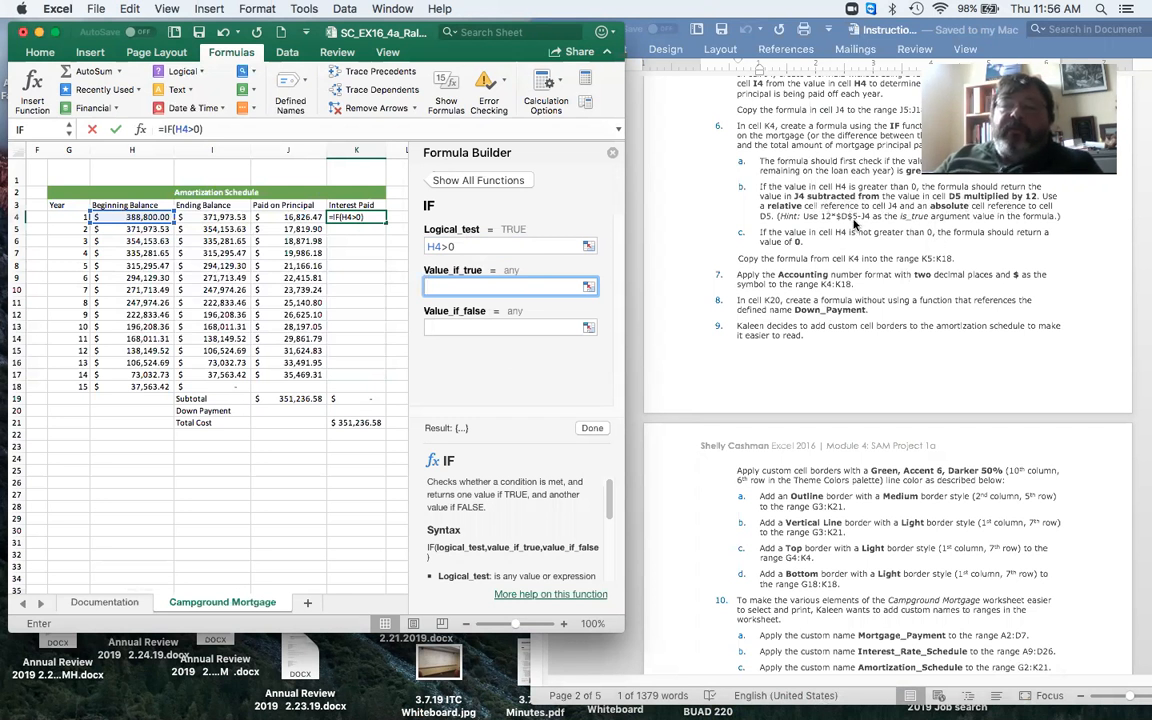
Paste 12*$D$5-J4 from the Word hint as the true value and move to the false value.
{"action": "left_click_drag", "start_coordinate": [822, 218], "coordinate": [868, 218]}
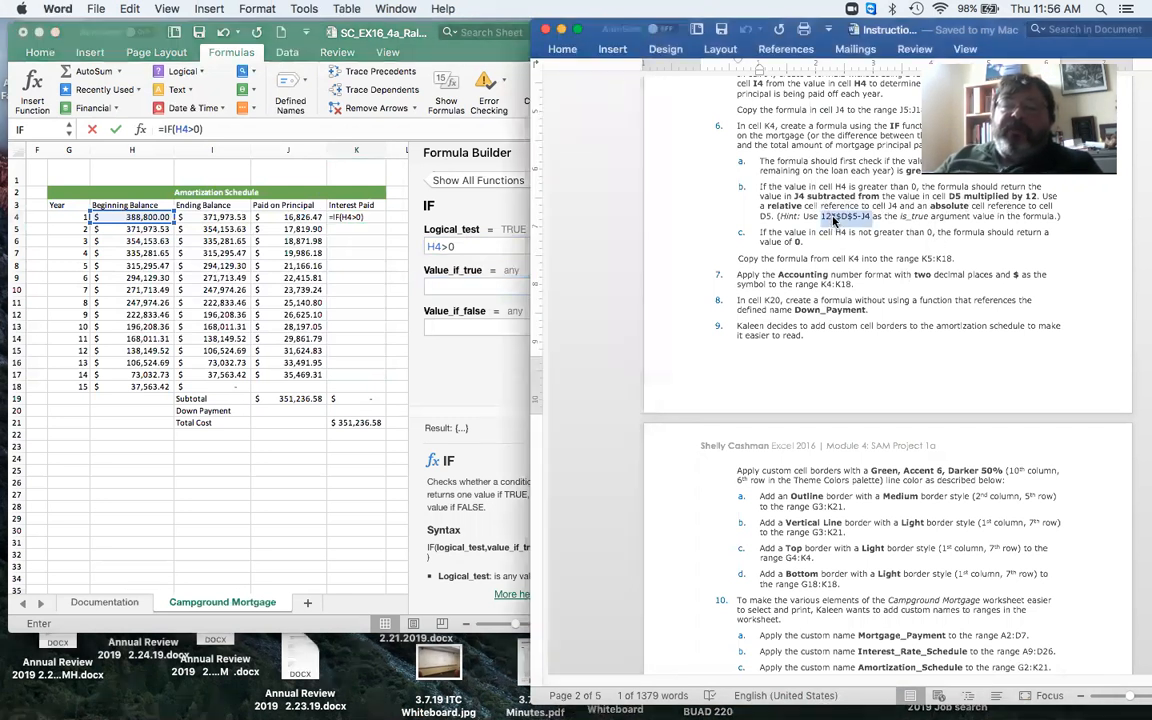
{"action": "right_click", "coordinate": [843, 222]}
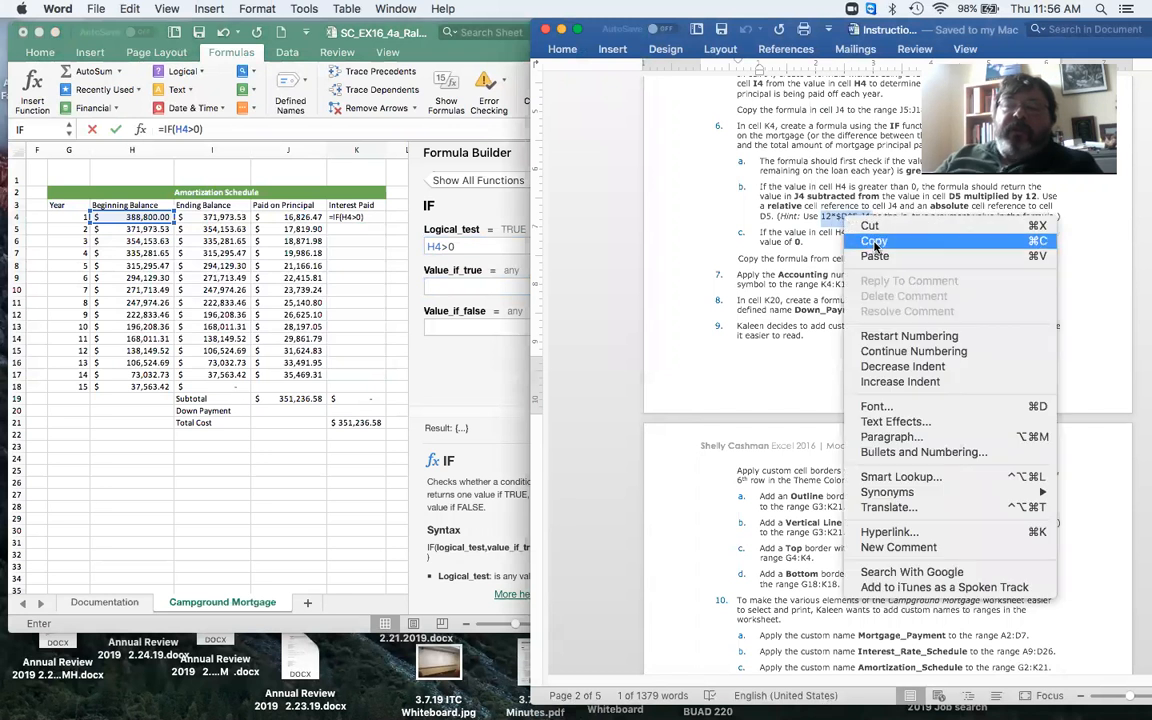
{"action": "left_click", "coordinate": [875, 243]}
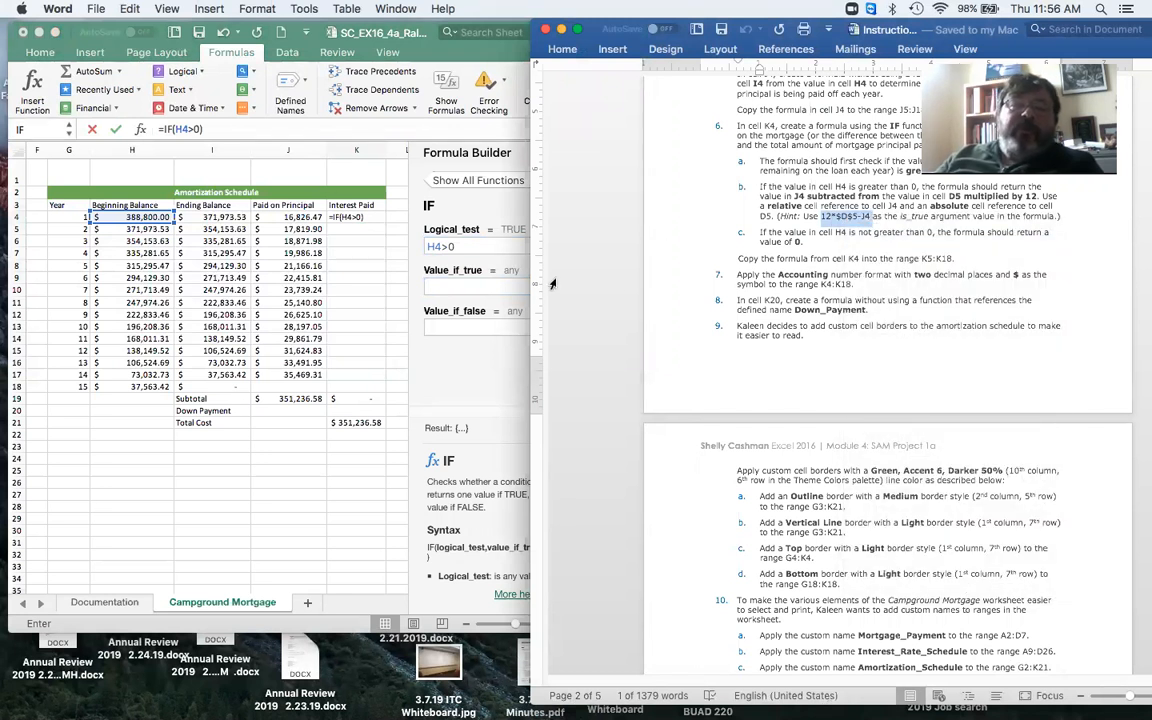
{"action": "left_click", "coordinate": [466, 289]}
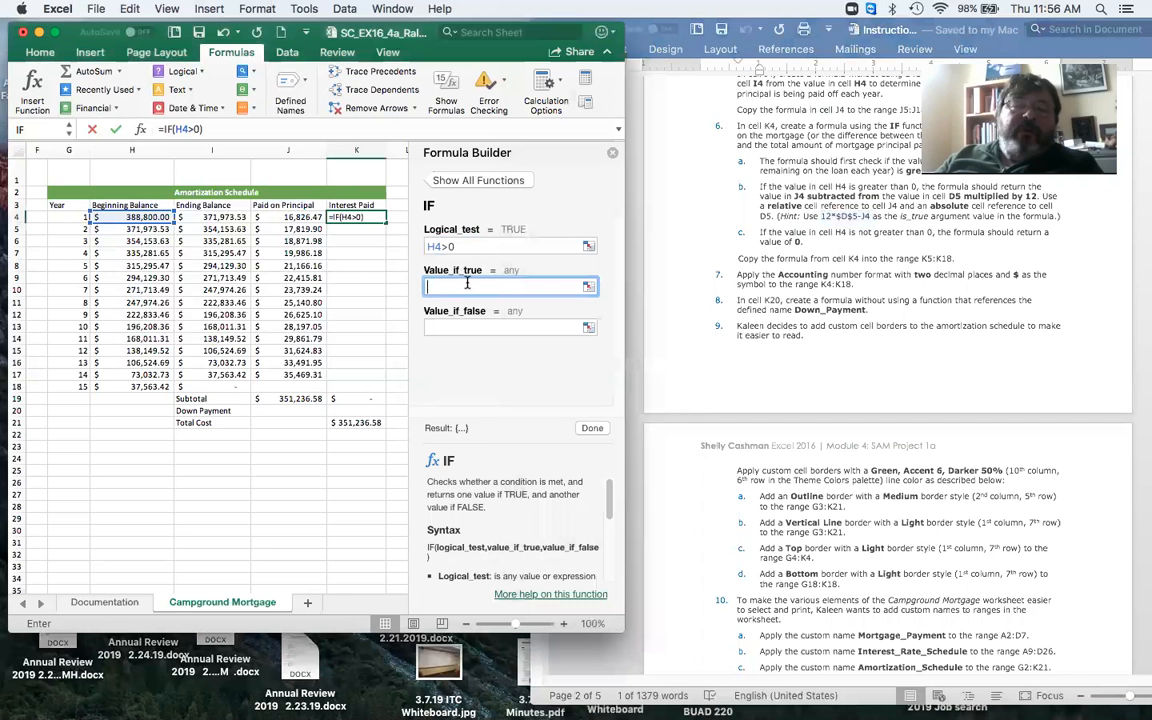
{"action": "right_click", "coordinate": [466, 289]}
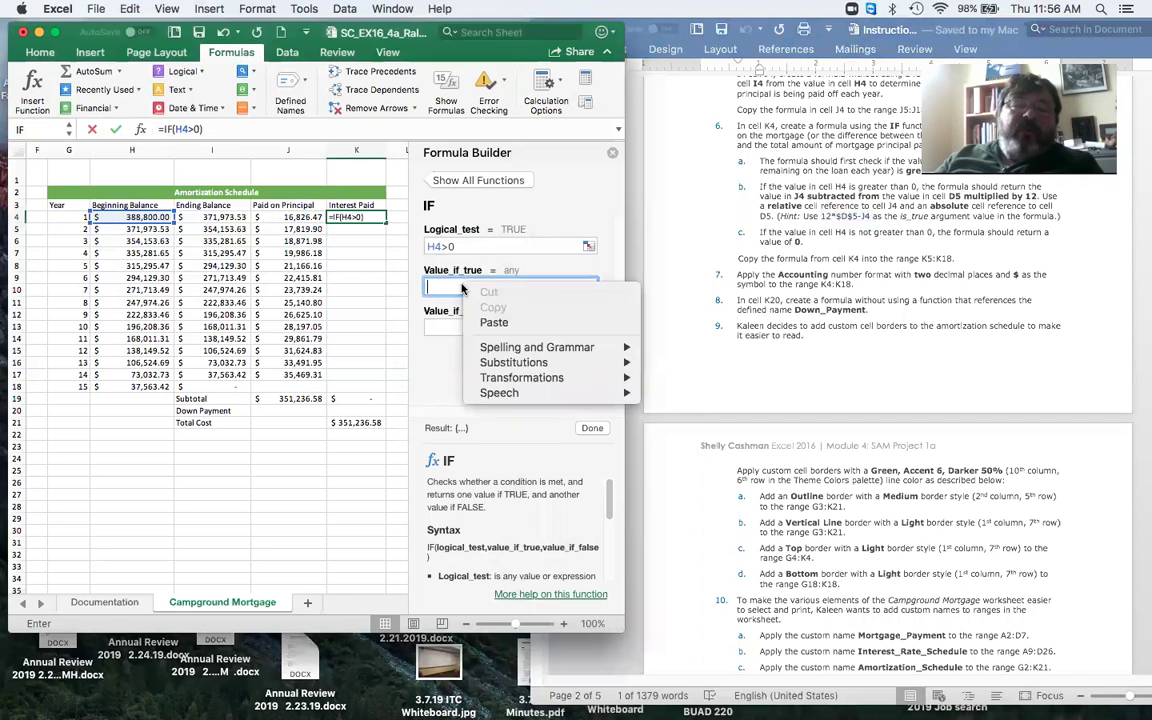
{"action": "left_click", "coordinate": [514, 326]}
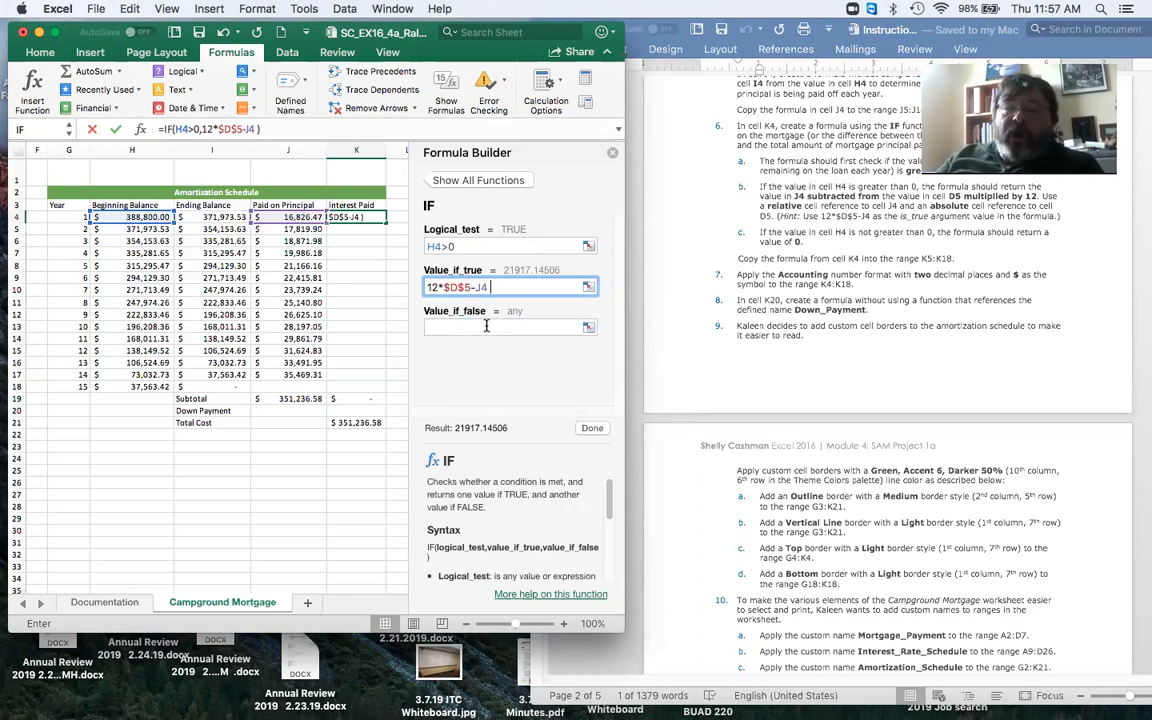
{"action": "left_click", "coordinate": [487, 328]}
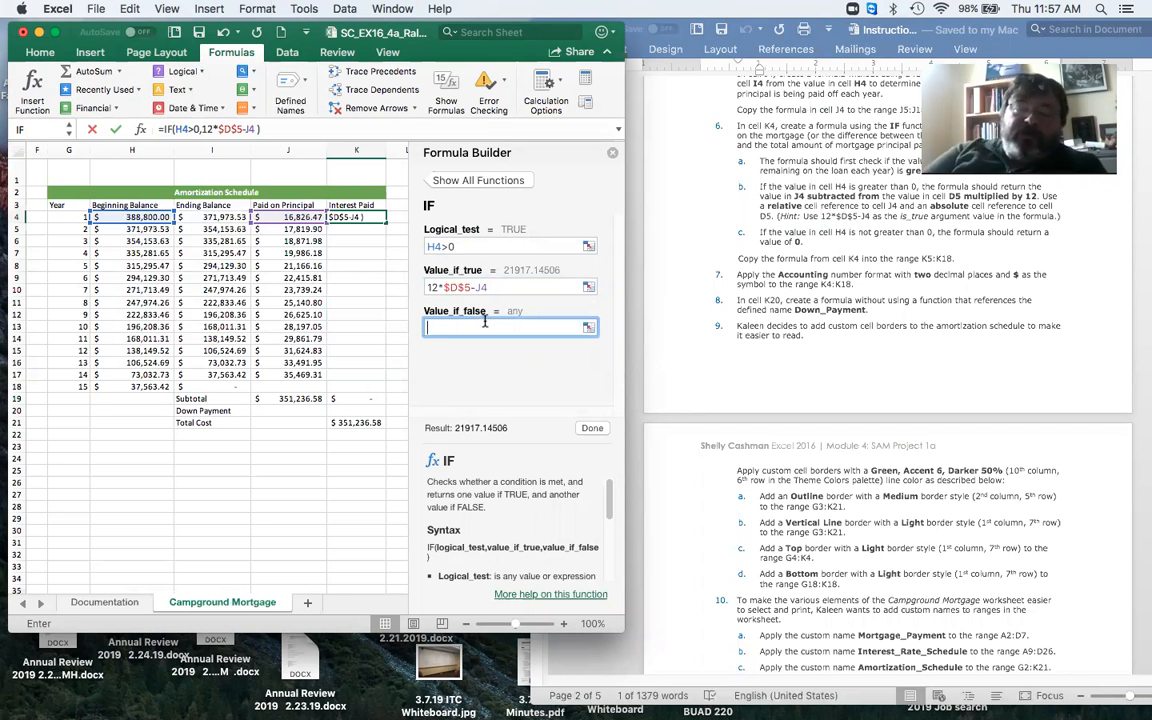
{"action": "type", "text": "0"}
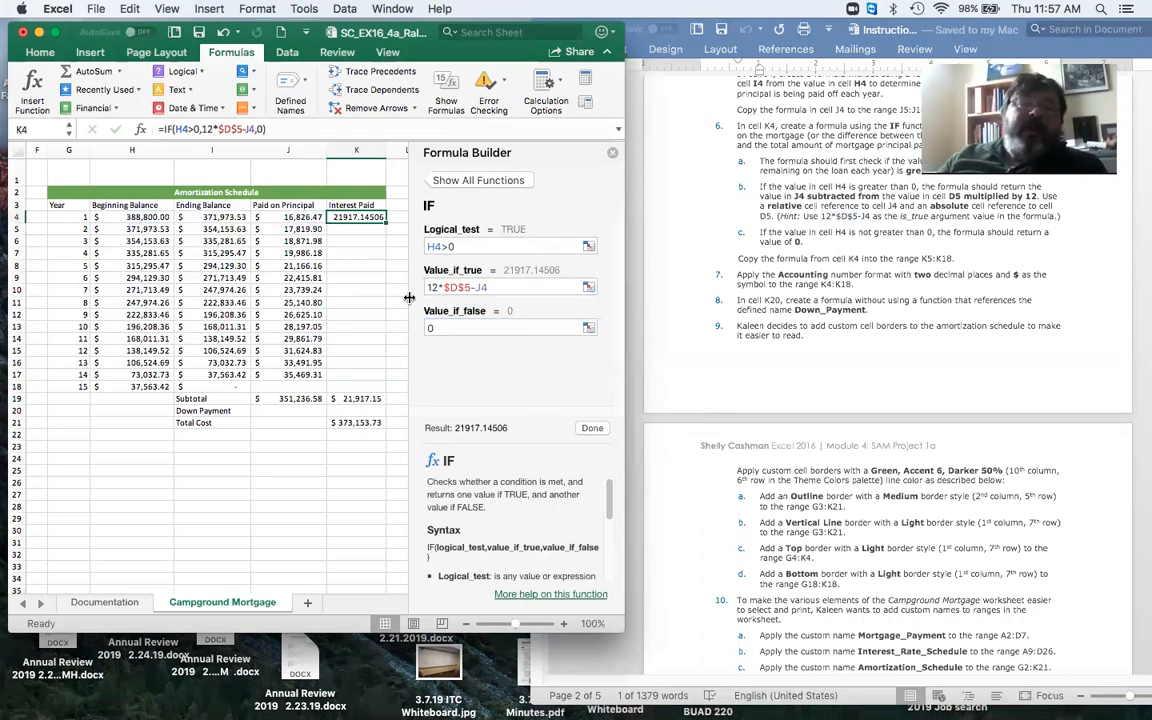
Commit =IF(H4>0,12*$D$5-J4,0) in K4 and fill it down the Interest Paid column.
{"action": "key", "text": "Return"}
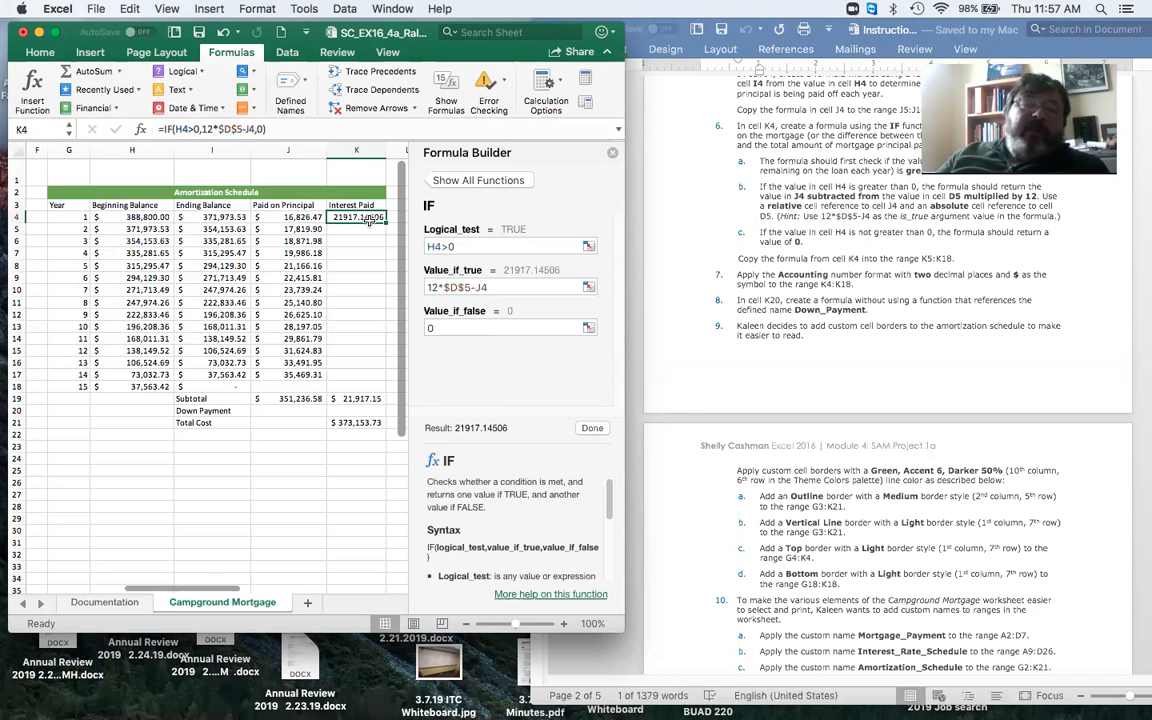
{"action": "left_click_drag", "start_coordinate": [385, 221], "coordinate": [374, 382]}
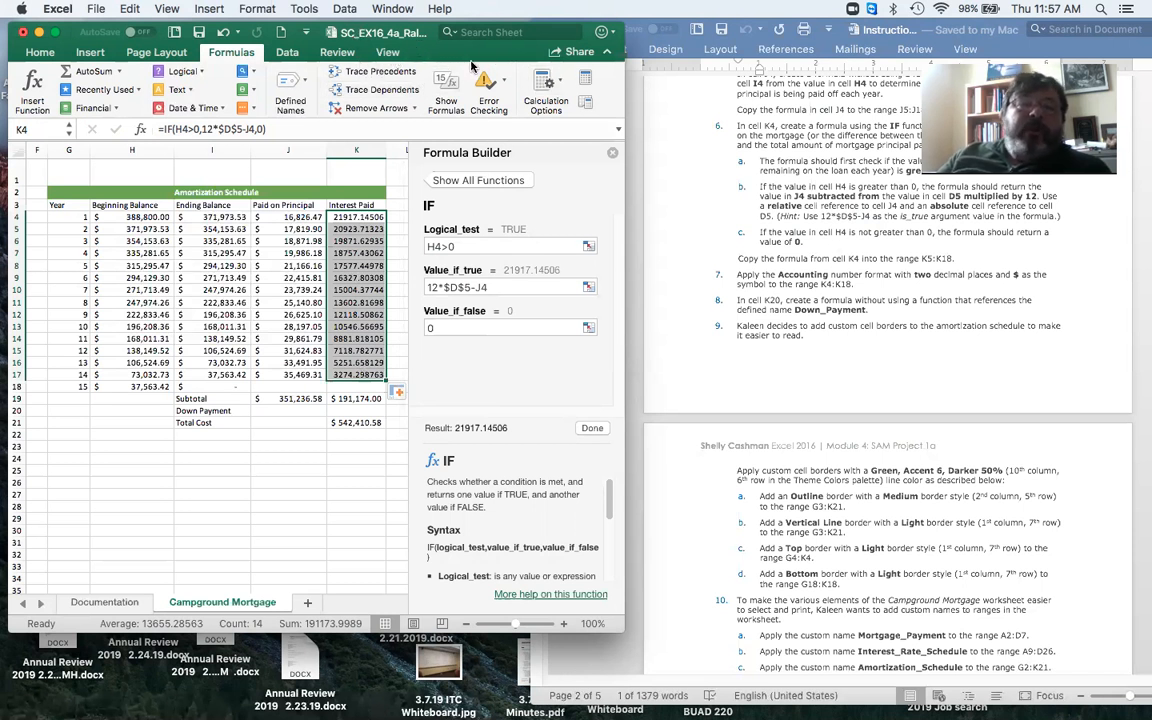
Format the Interest Paid cells as Currency with two decimals via Format Cells.
{"action": "left_click", "coordinate": [42, 52]}
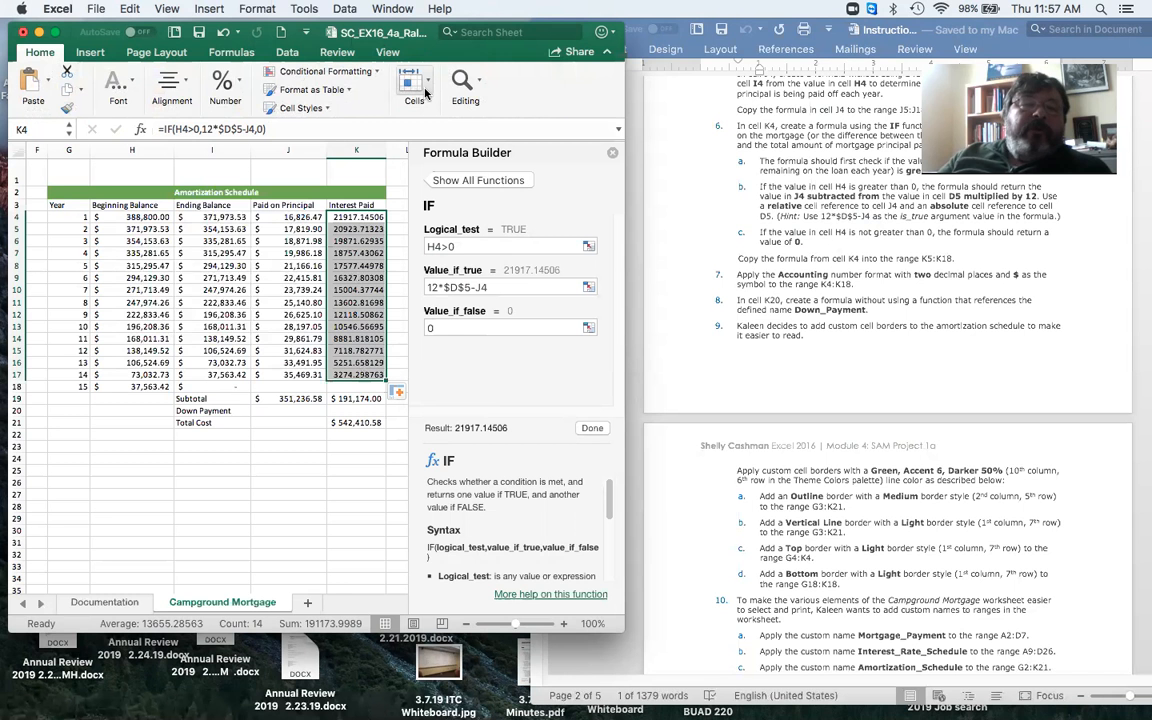
{"action": "left_click", "coordinate": [425, 92]}
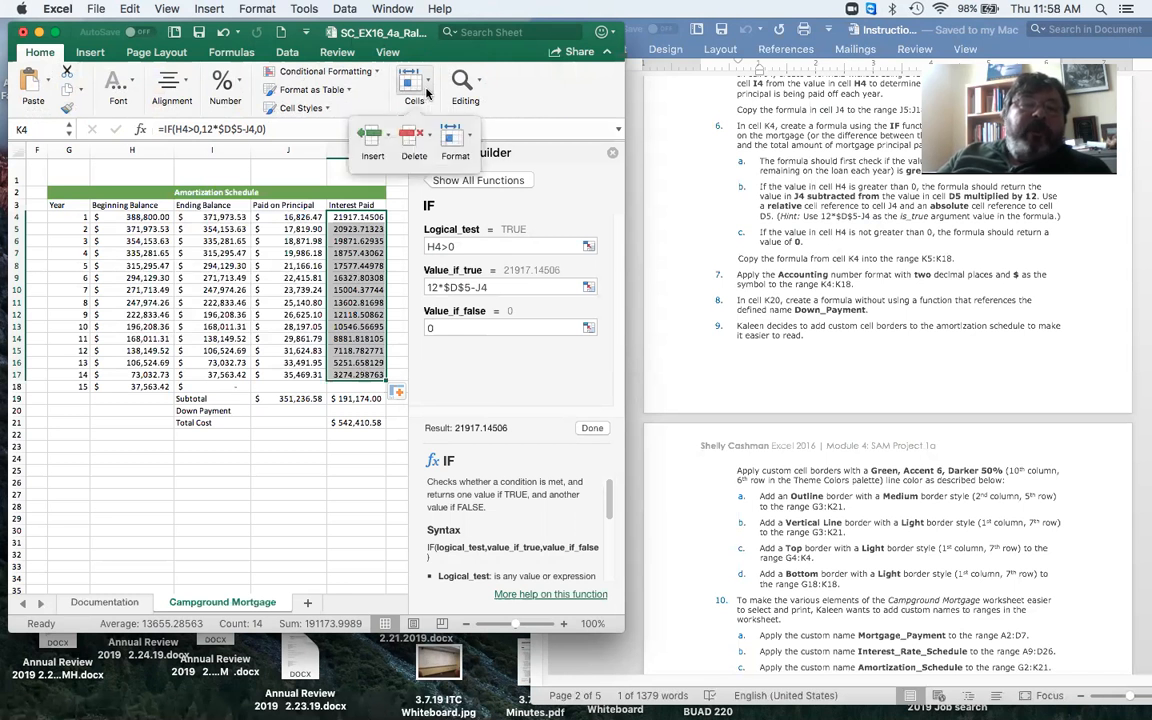
{"action": "left_click", "coordinate": [470, 142]}
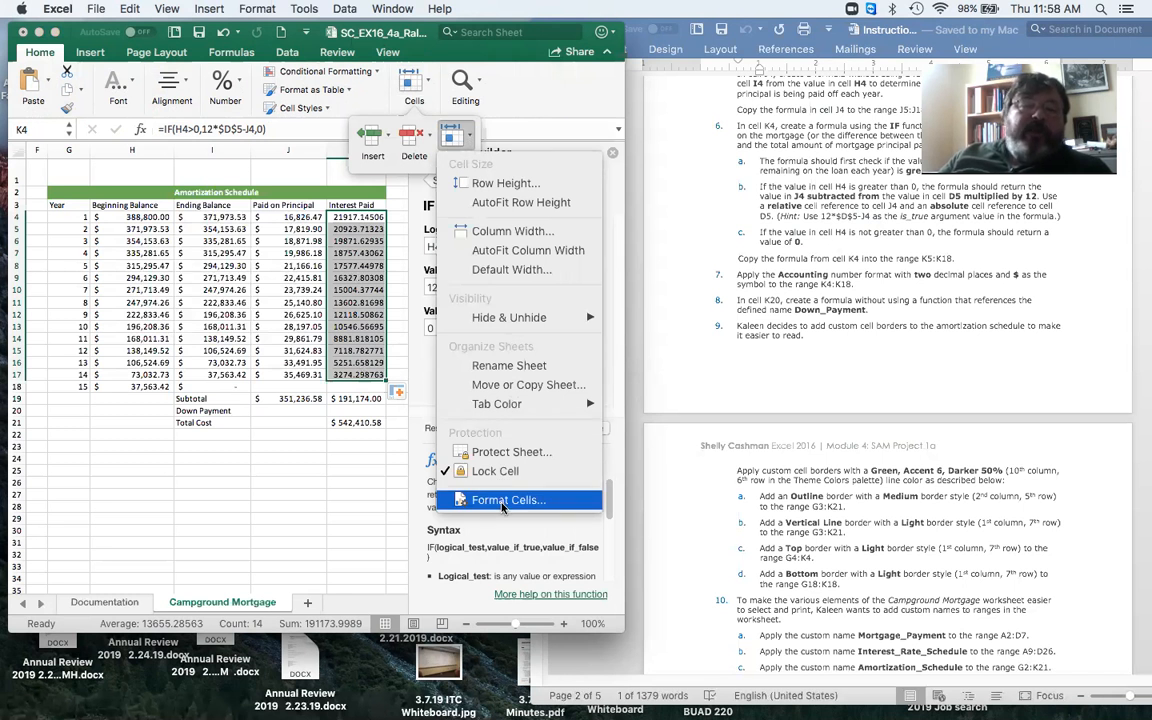
{"action": "left_click", "coordinate": [502, 500]}
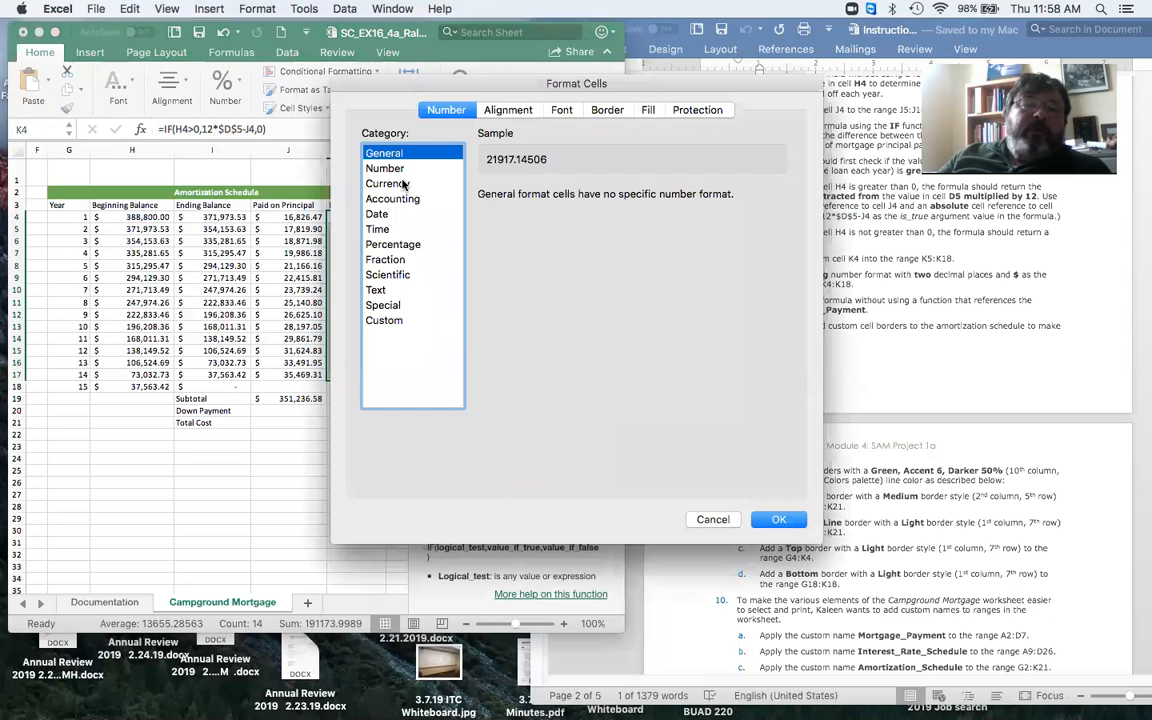
{"action": "left_click", "coordinate": [390, 183]}
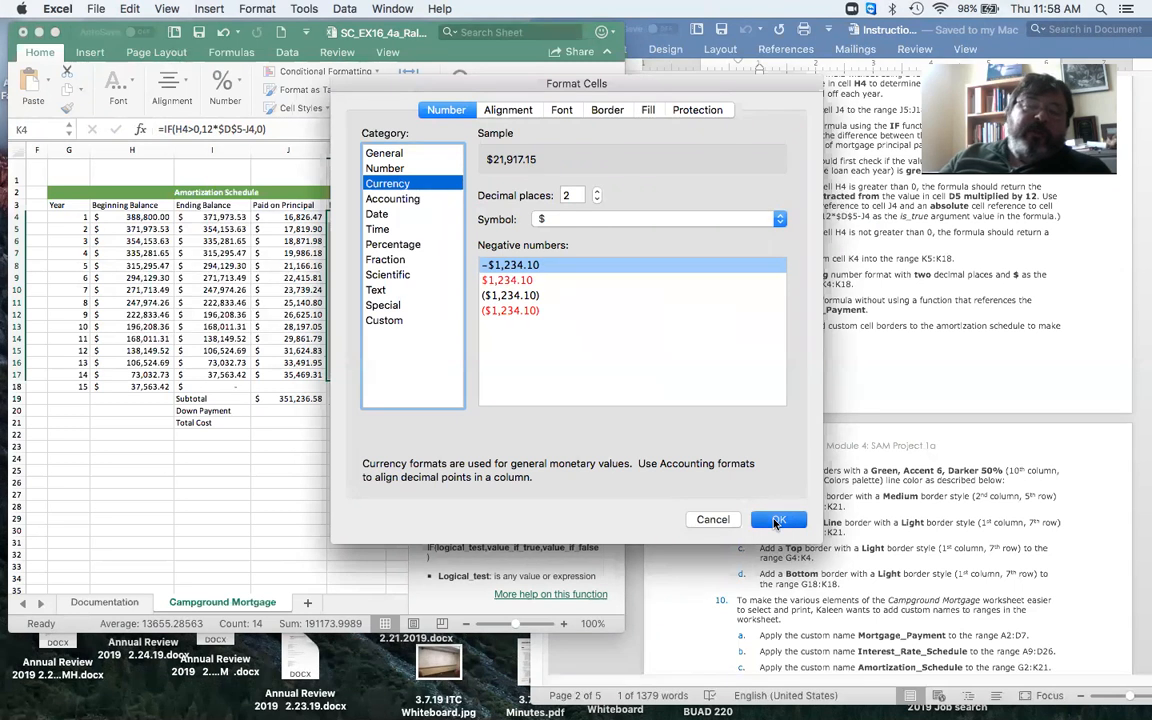
{"action": "left_click", "coordinate": [778, 521]}
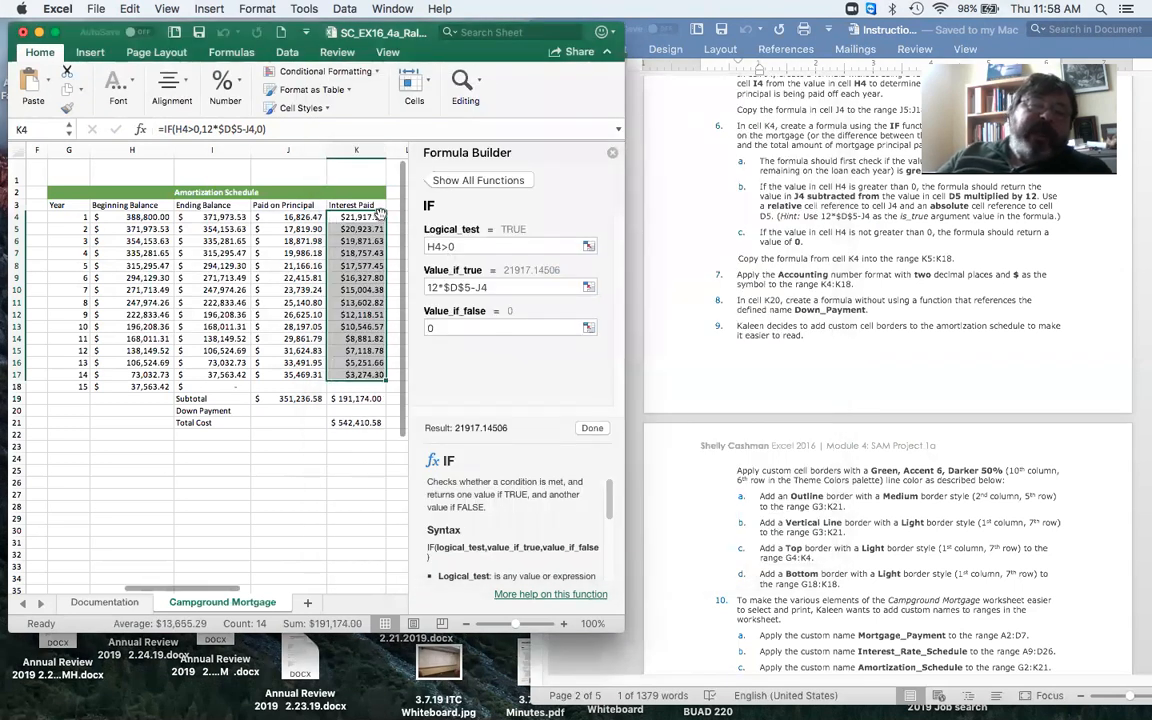